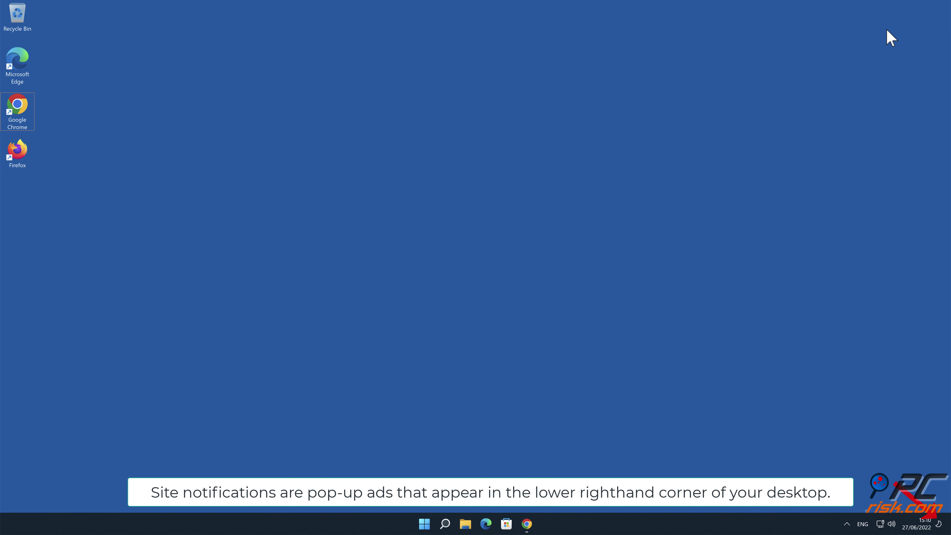
- Bring up the Chrome window where trusted-stream.xyz is requesting notification permission
click(526, 524)
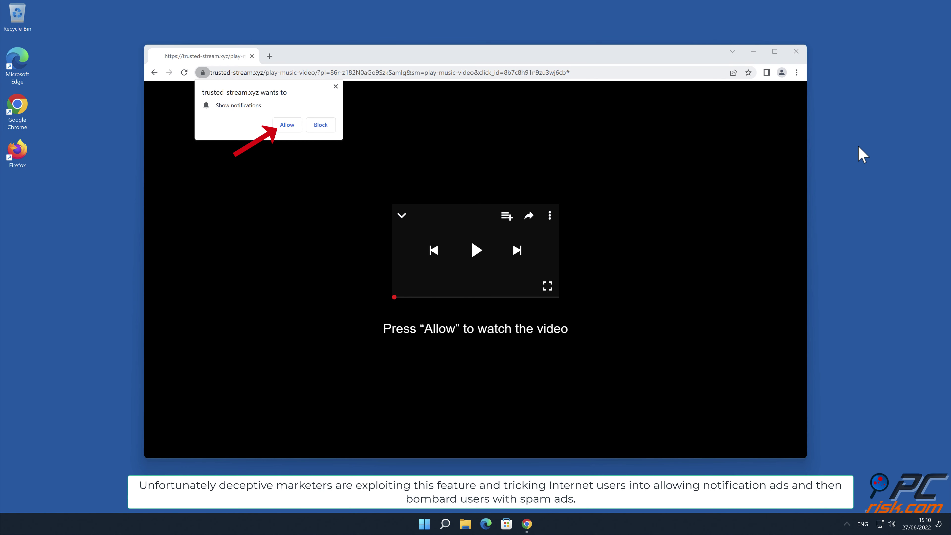
- Allow notifications from trusted-stream.xyz, then close the Chrome window
click(297, 128)
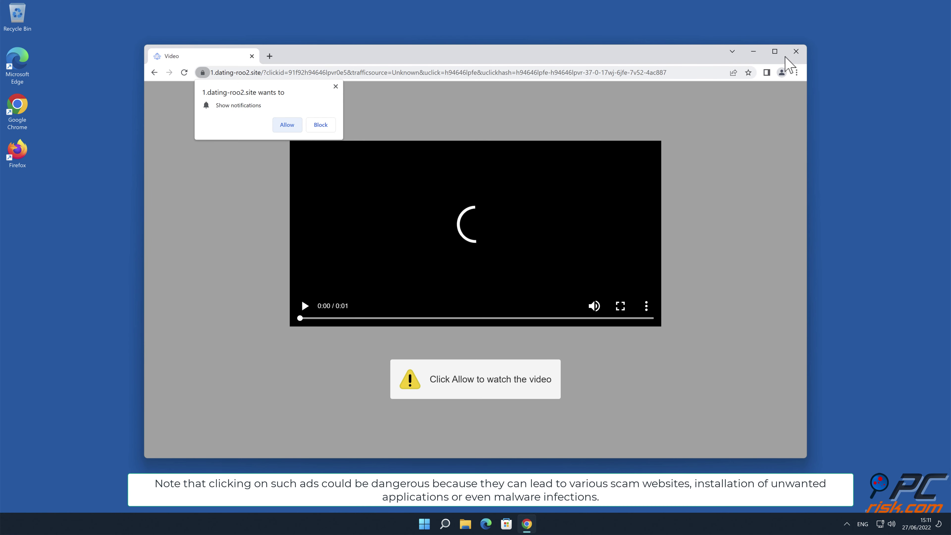
click(796, 53)
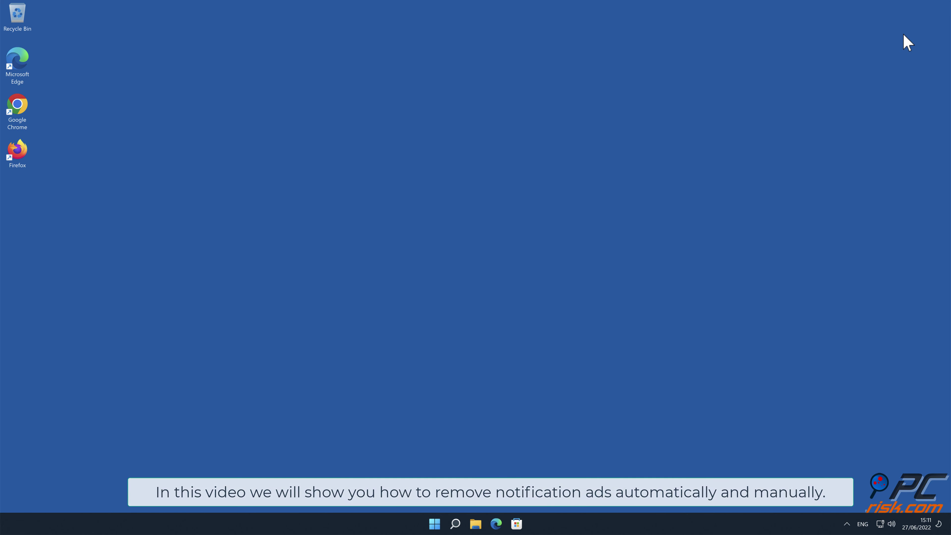
double_click(22, 106)
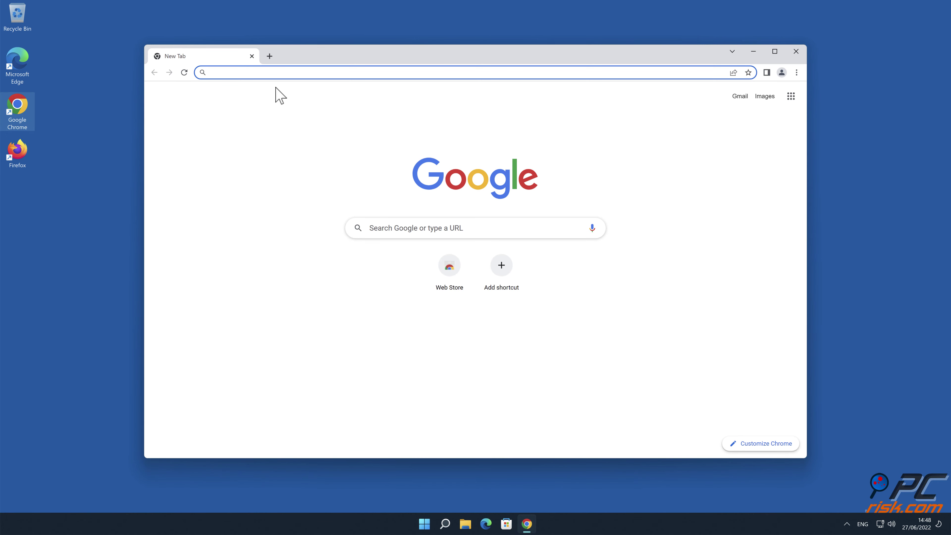
text(www.comb)
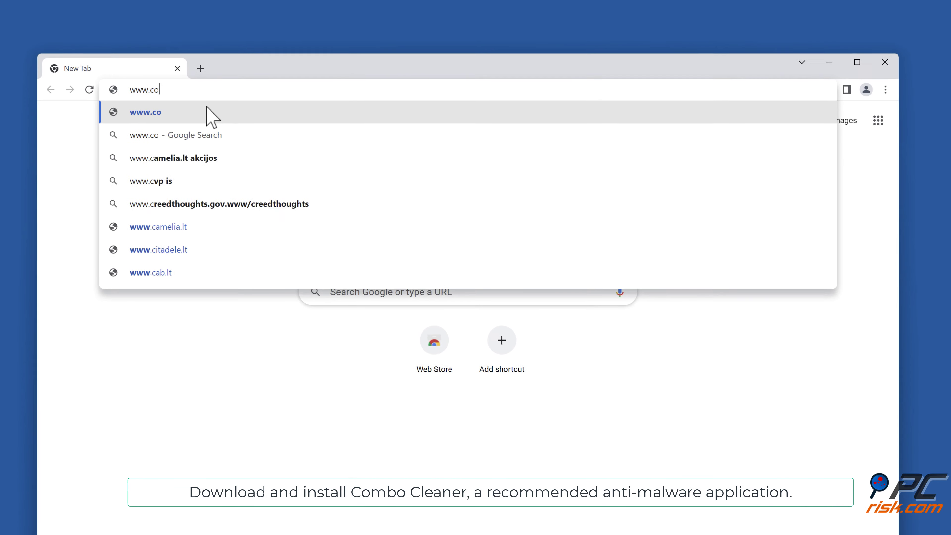
text(ocleaner.com)
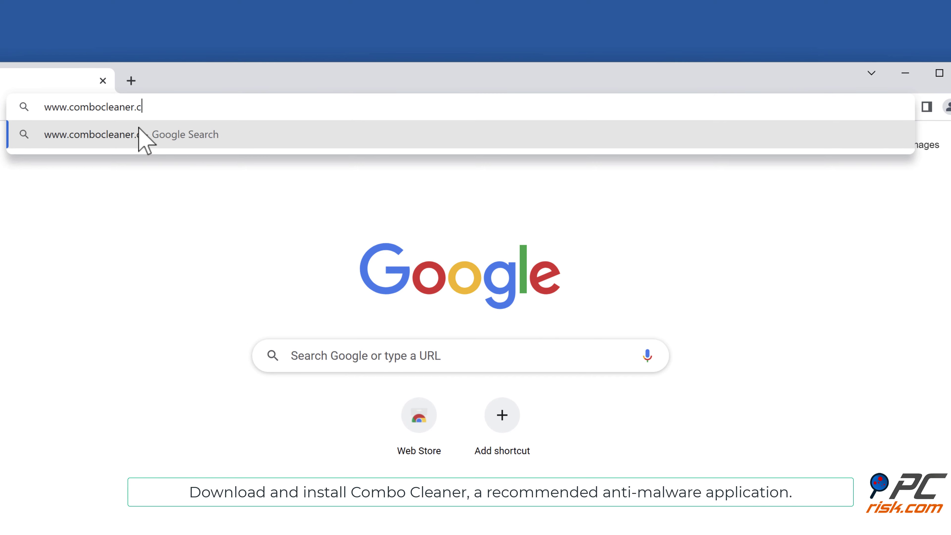
key(Return)
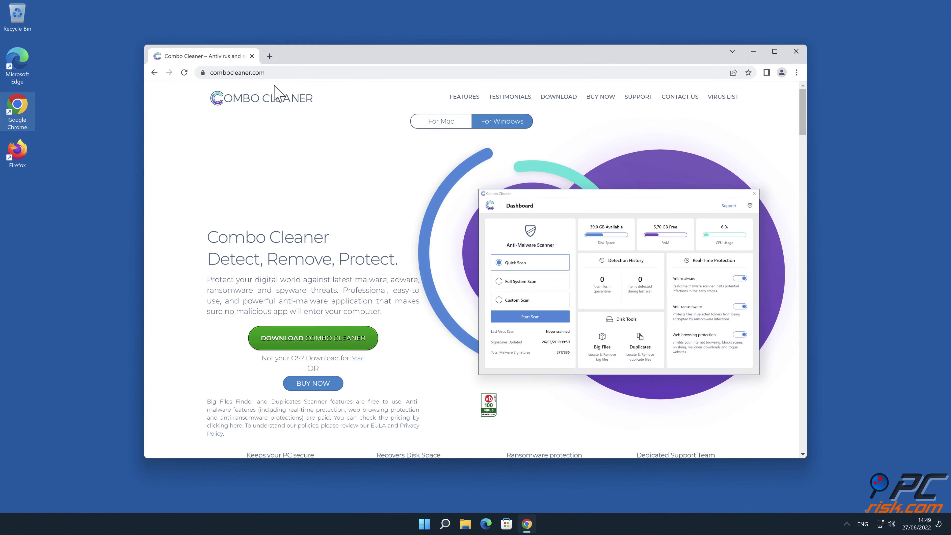
- Download CCSetup.exe and install Combo Cleaner, approving the UAC prompt and finishing setup
click(316, 339)
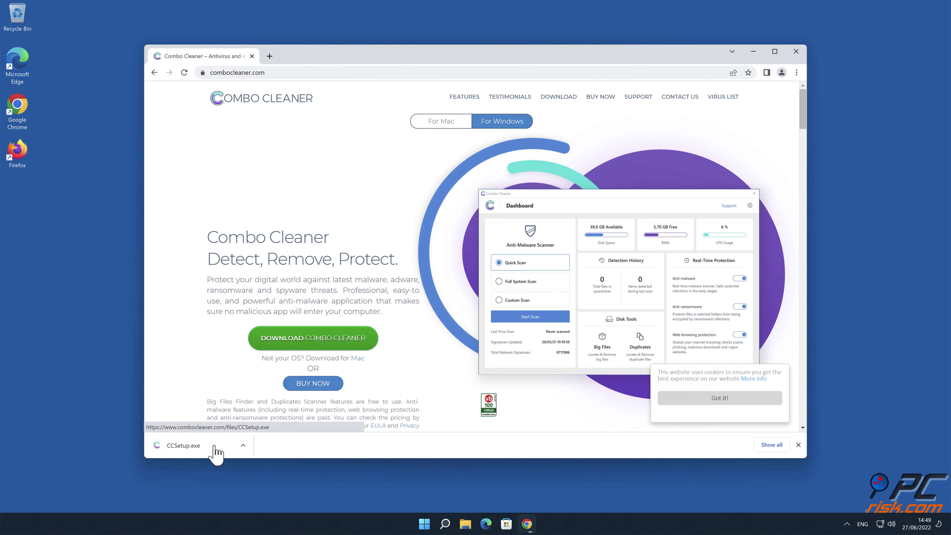
click(212, 450)
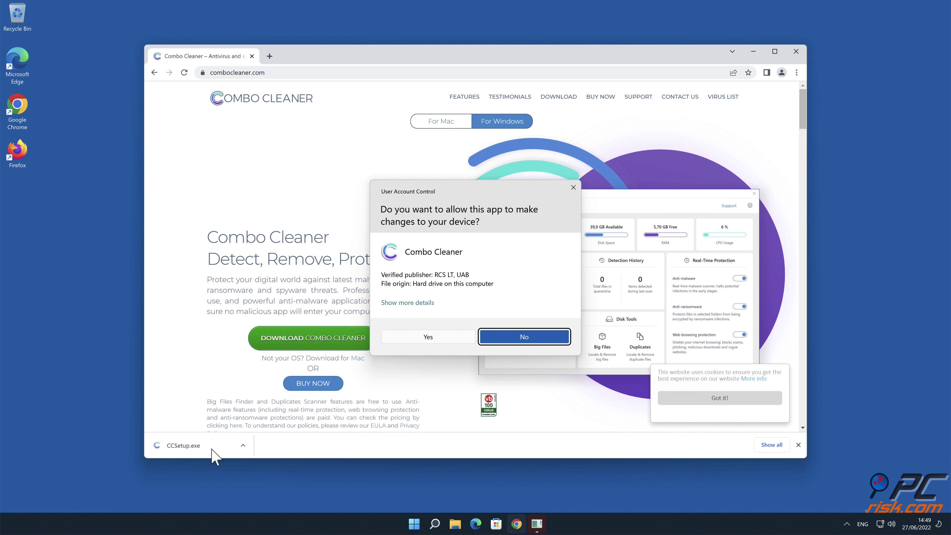
click(433, 339)
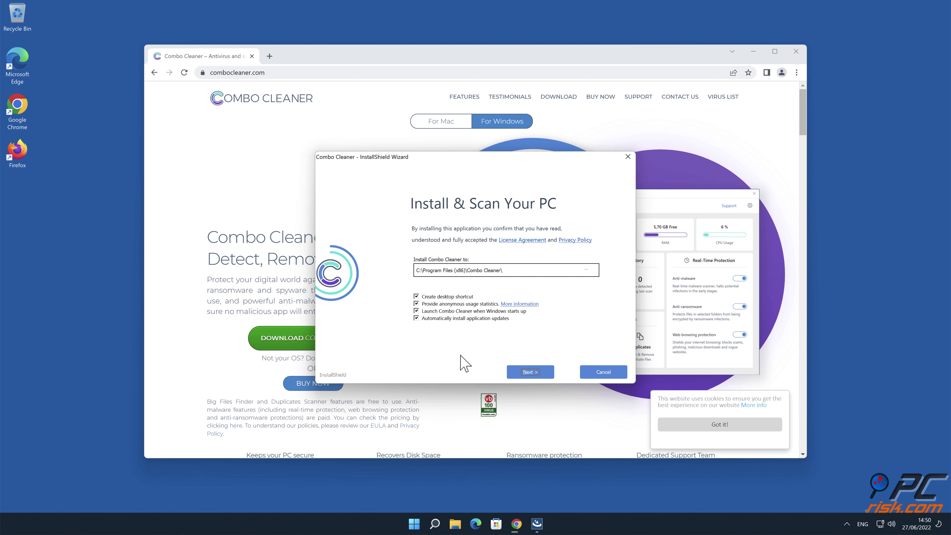
click(542, 373)
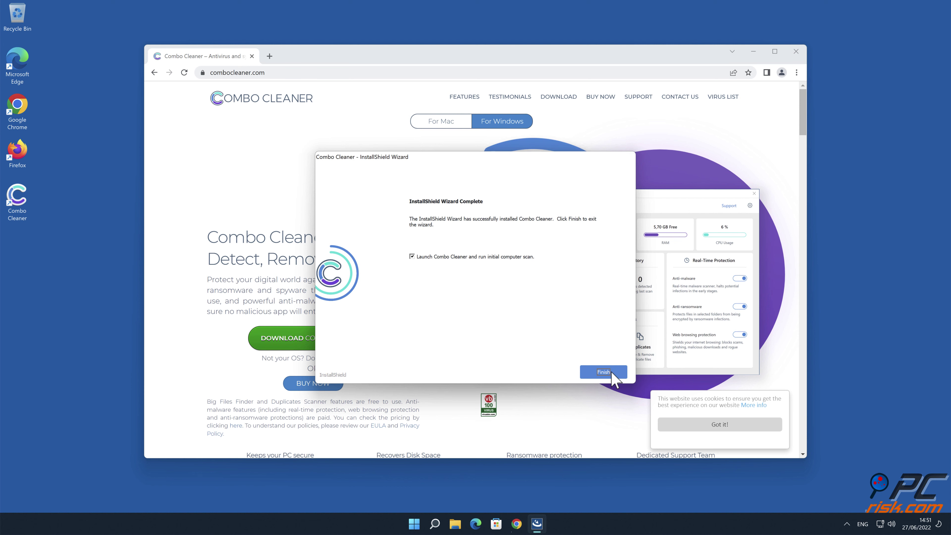
click(796, 52)
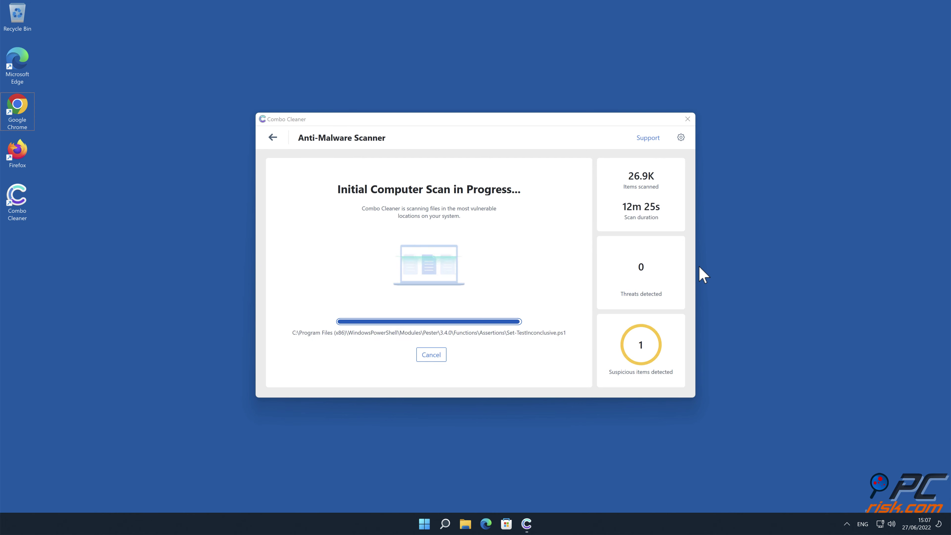
- Quarantine the detected trusted-stream.xyz Ads threat and dismiss the Malware Scan Summary
click(645, 373)
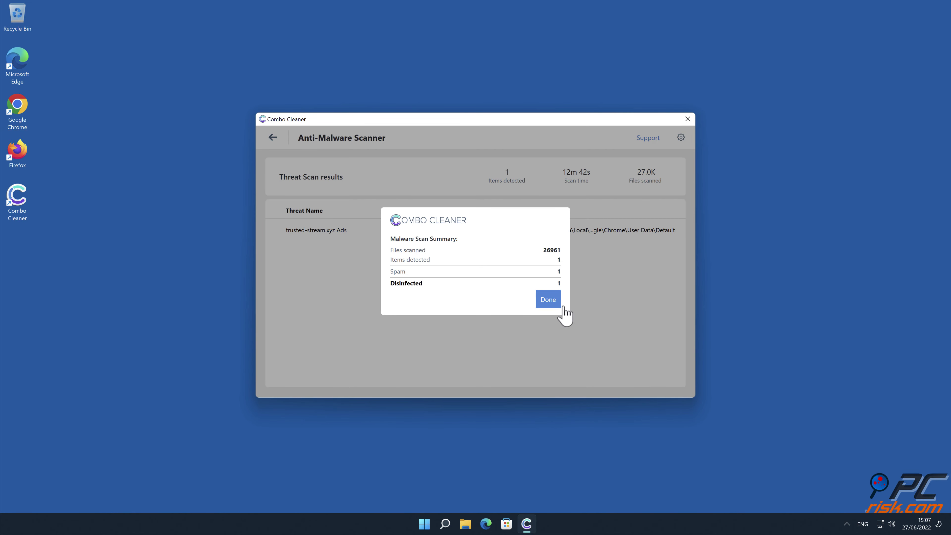
click(549, 301)
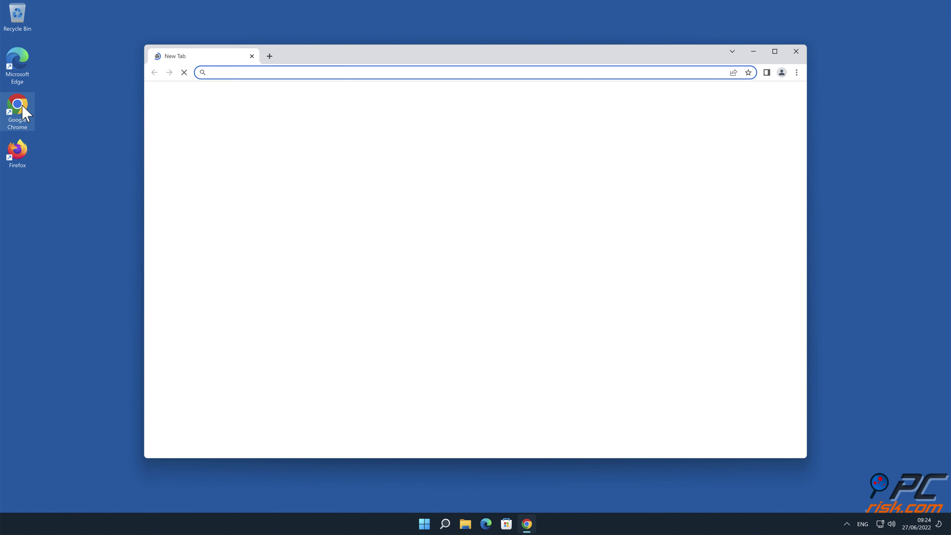
- Go to Chrome Settings > Privacy and security
click(797, 73)
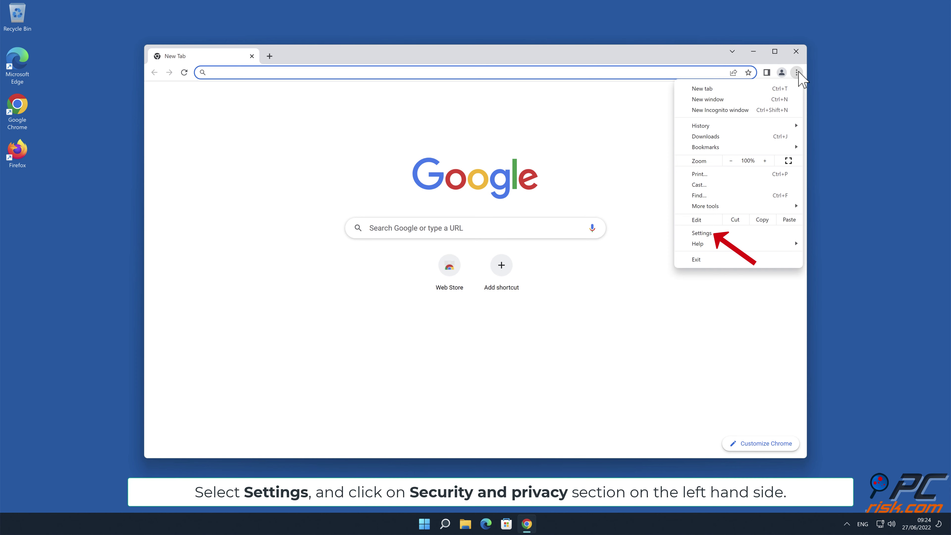
click(725, 234)
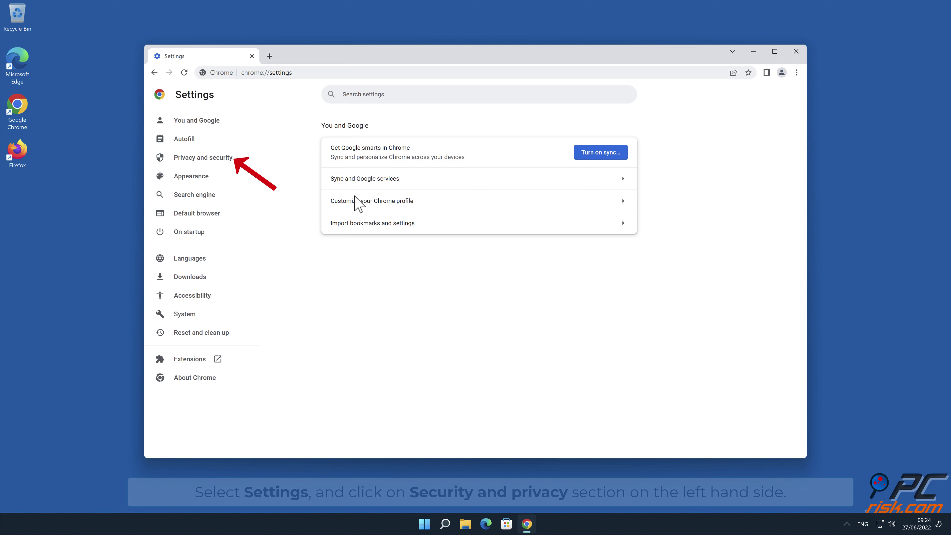
click(230, 164)
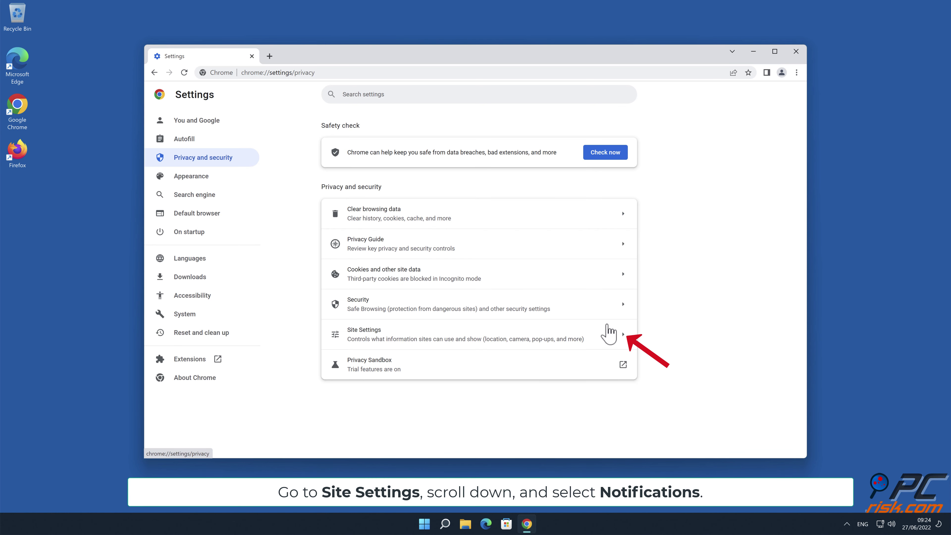
- In Site Settings > Notifications, remove trusted-stream.xyz from the allowed sites
click(624, 339)
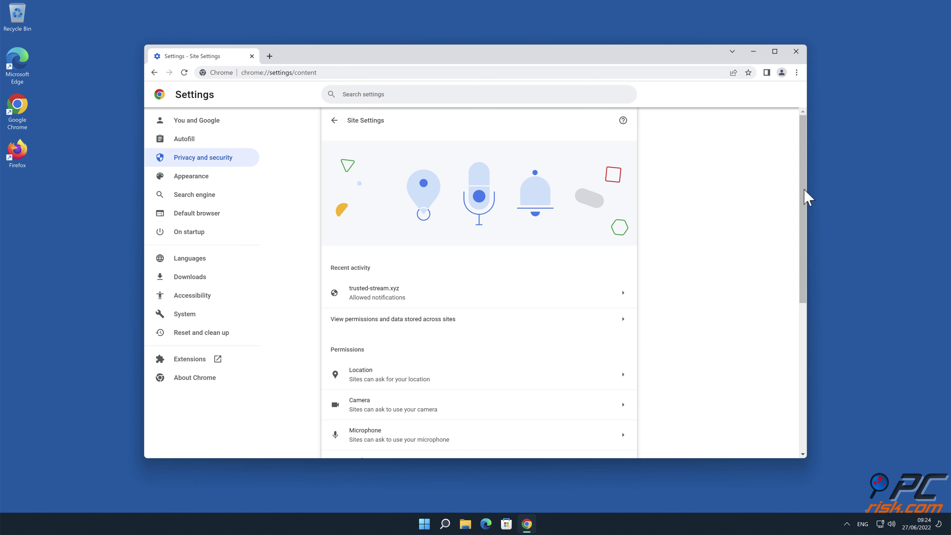
drag(805, 190, 801, 284)
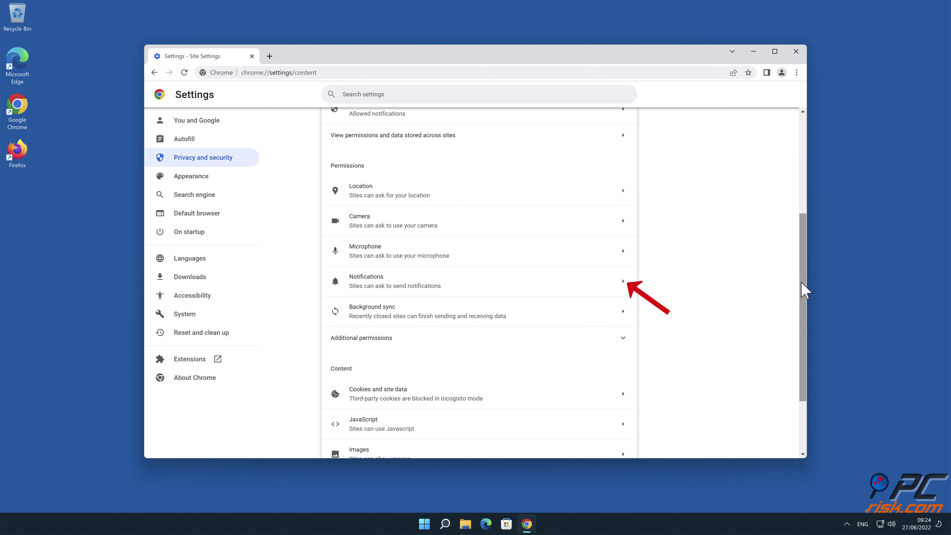
click(627, 282)
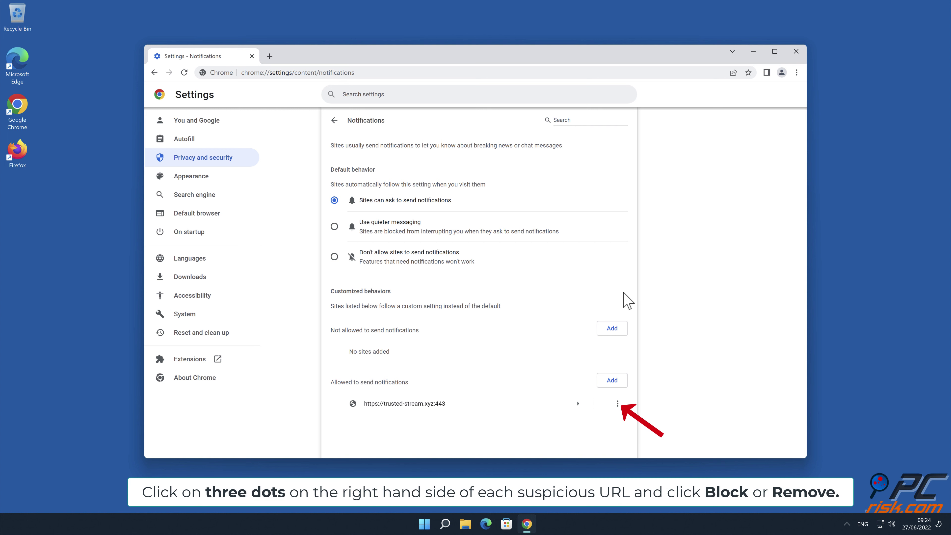
click(617, 404)
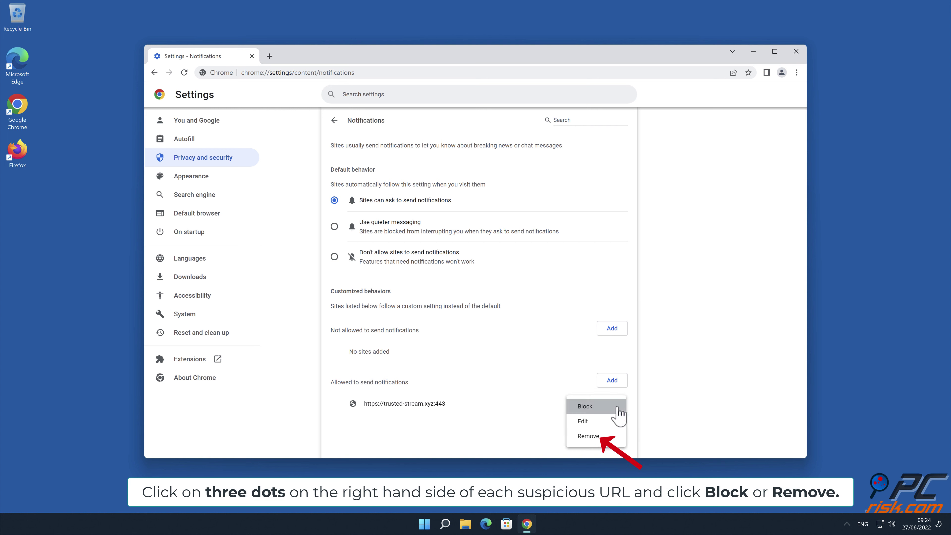
click(606, 443)
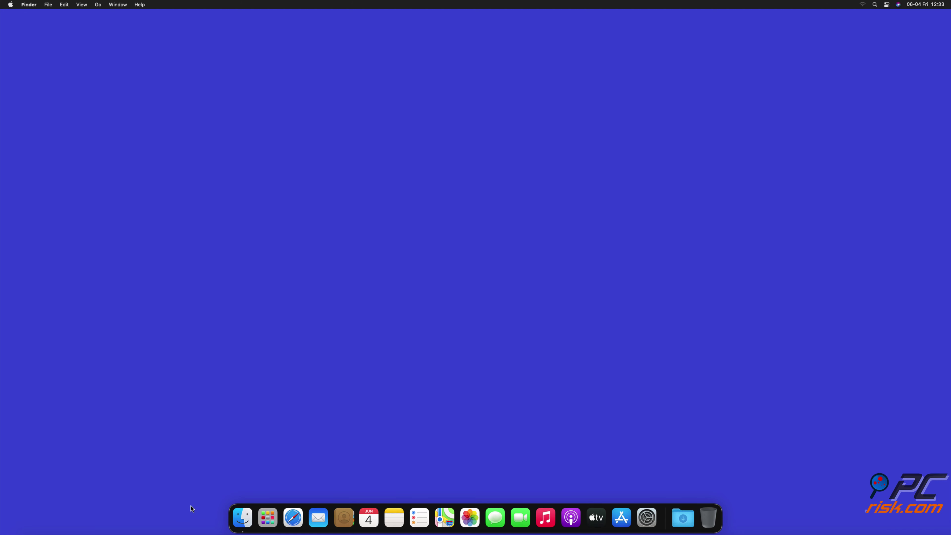
- Launch Safari from the Dock and open Safari > Preferences
click(292, 518)
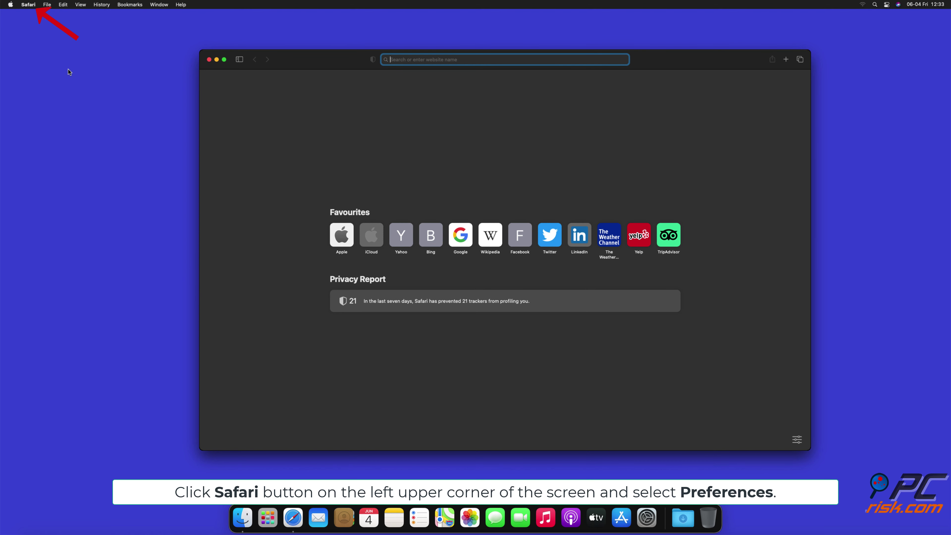
click(28, 4)
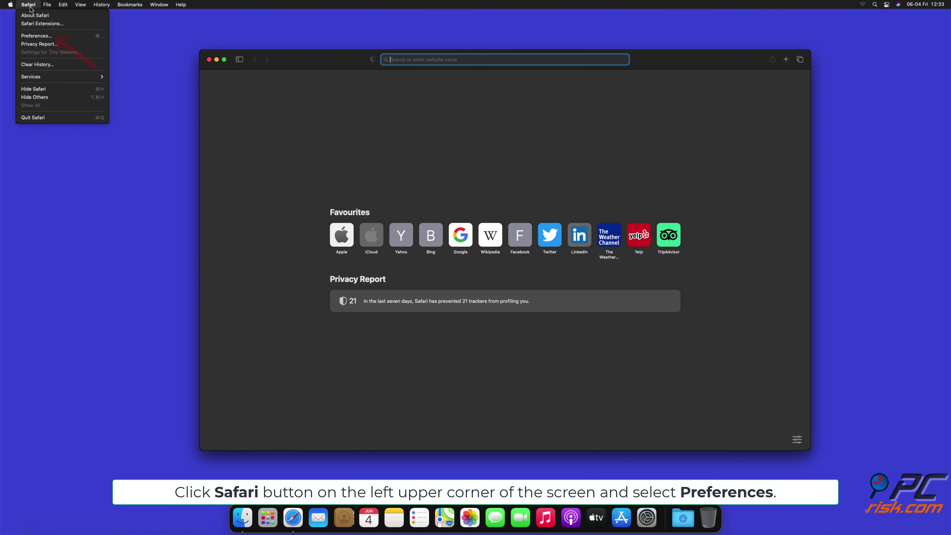
click(46, 36)
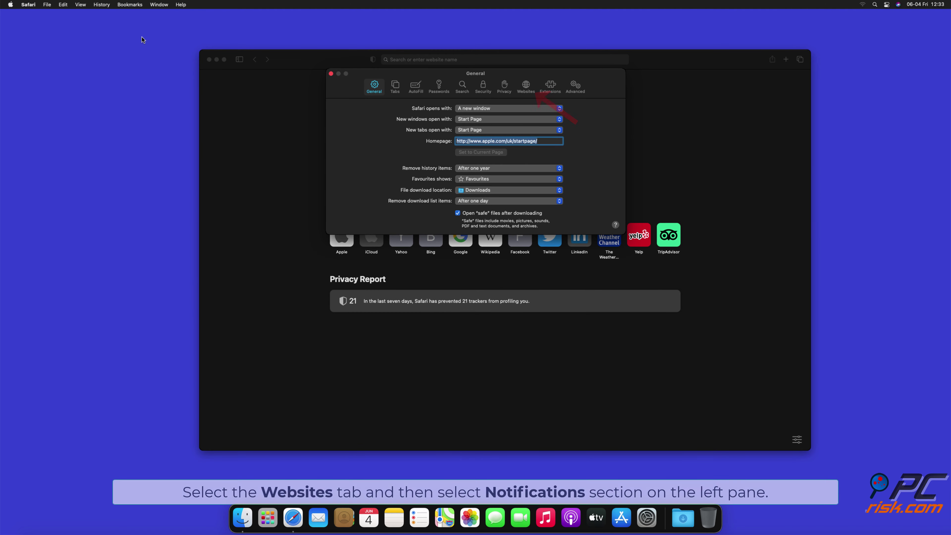
- Show the Notifications permissions under the Websites section of Safari Preferences
click(524, 87)
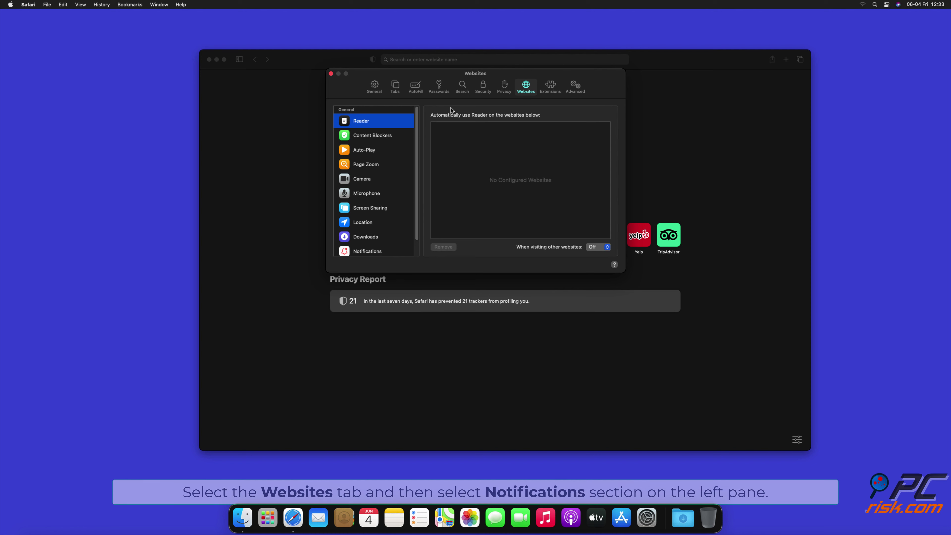
scroll(418, 123, down, 2)
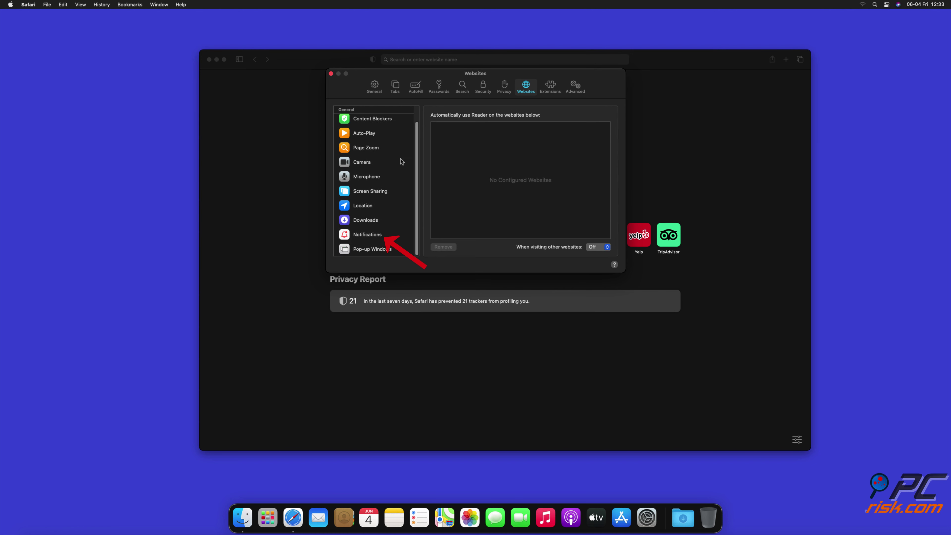
click(367, 234)
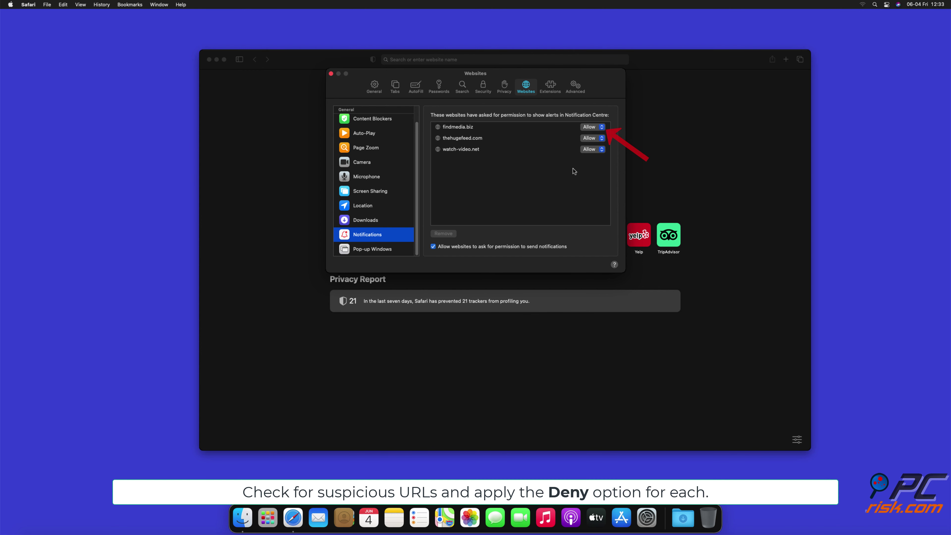
- Set findmedia.biz, thehugefeed.com and watch-video.net to Deny, then close Preferences
click(602, 127)
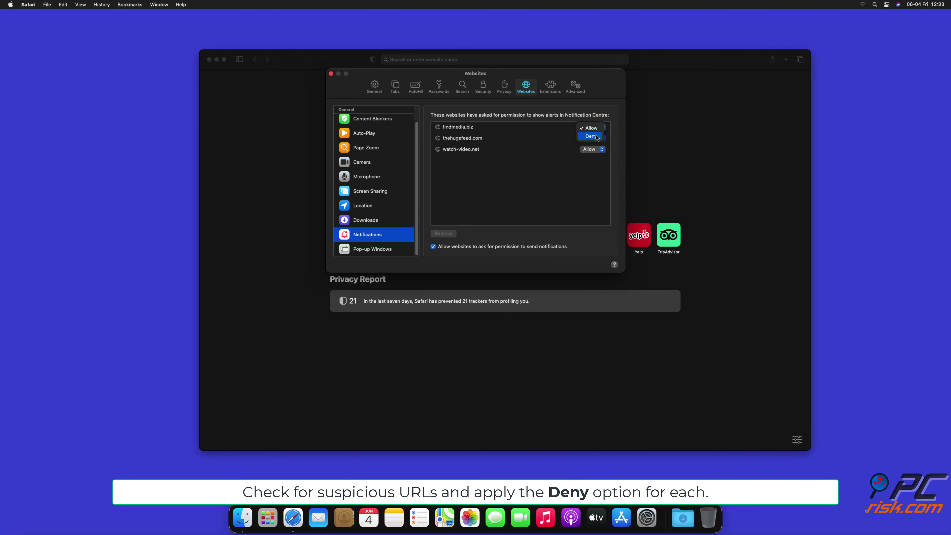
click(597, 137)
click(603, 139)
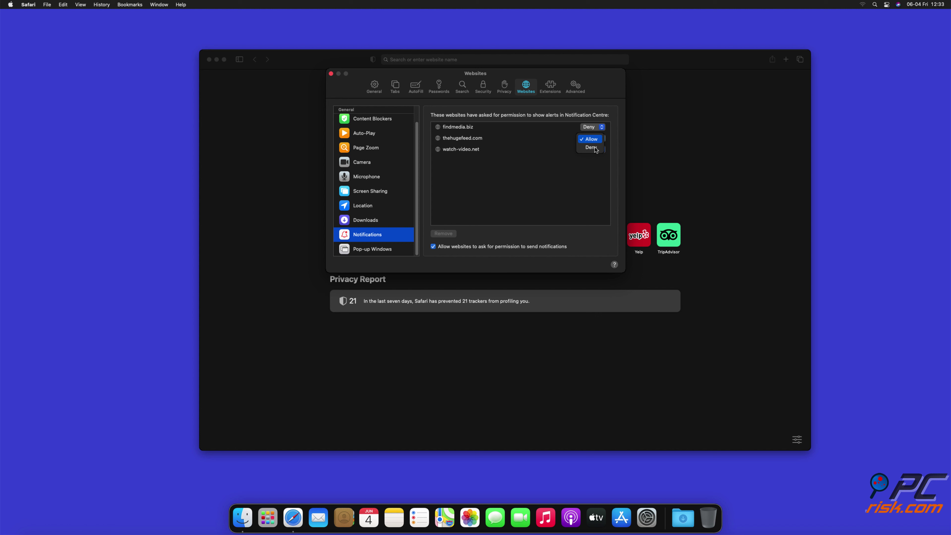
click(595, 149)
click(604, 150)
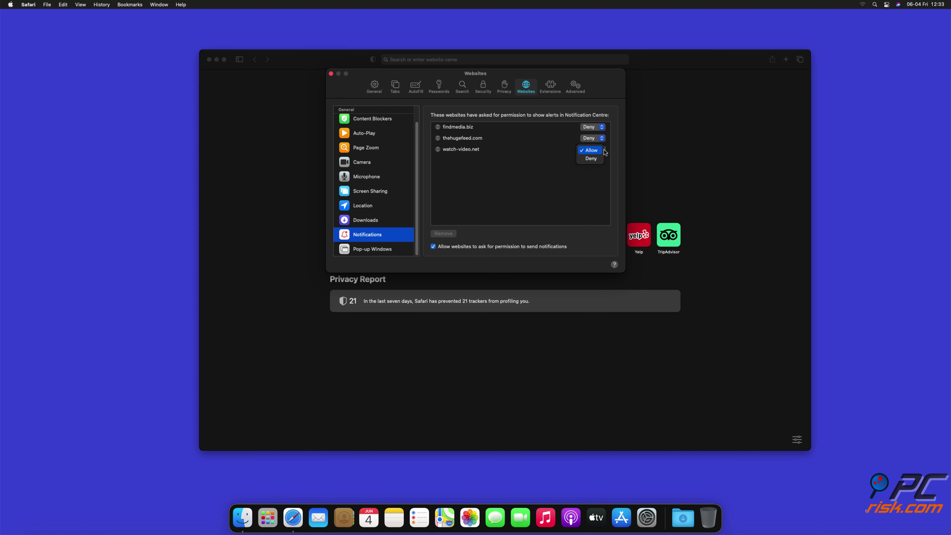
click(591, 160)
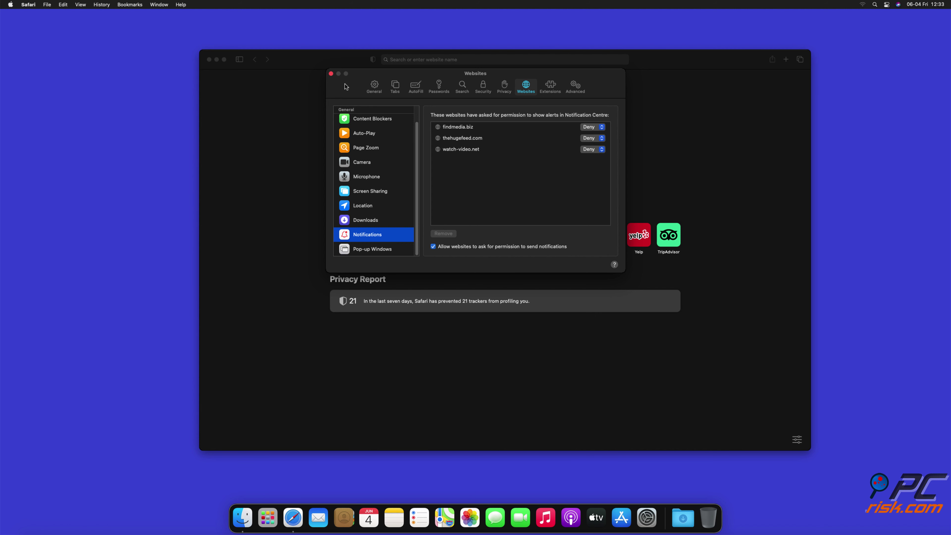
click(332, 74)
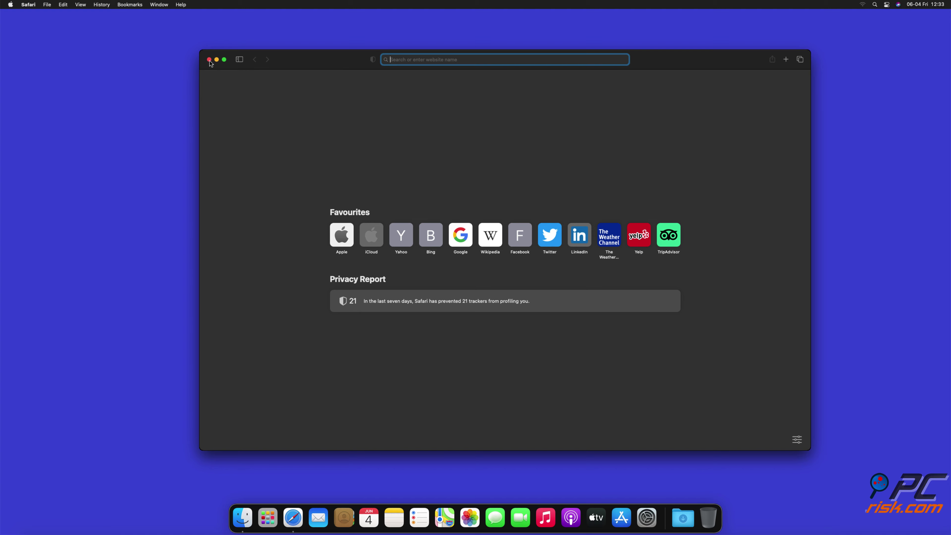
- Close Safari, launch Microsoft Edge from the desktop and open its Settings page
click(210, 60)
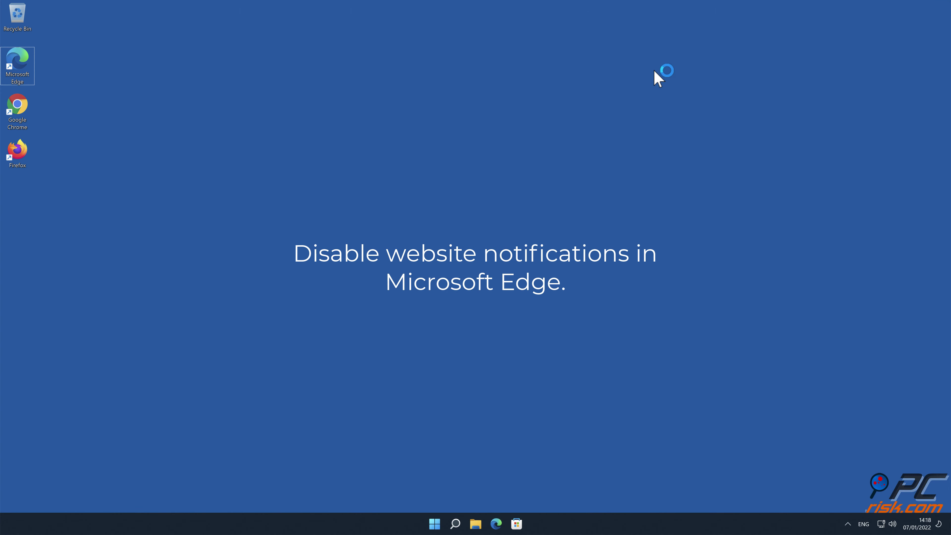
double_click(22, 67)
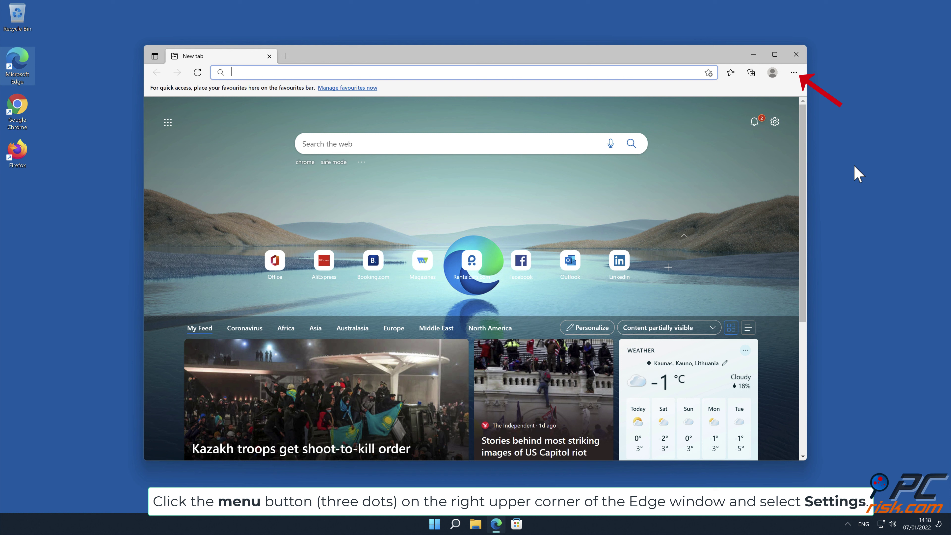
click(795, 73)
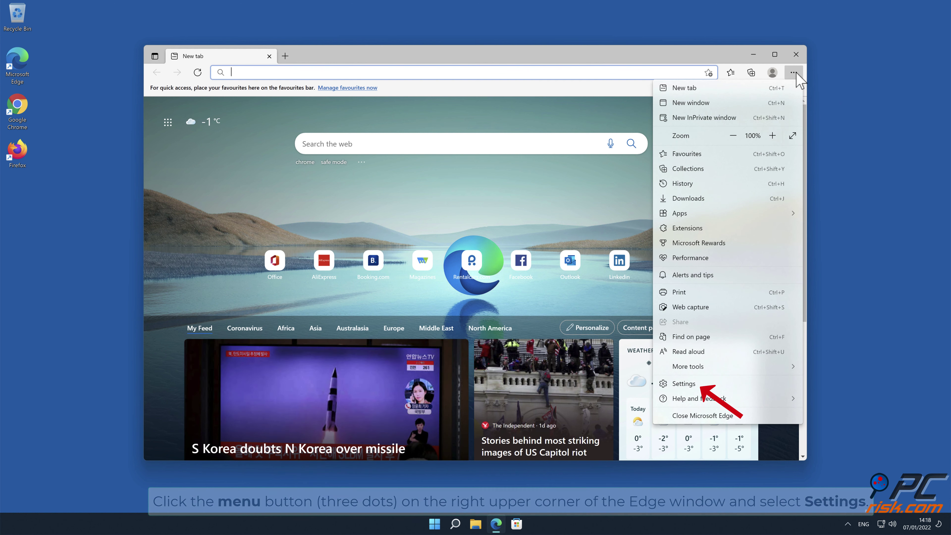
click(711, 384)
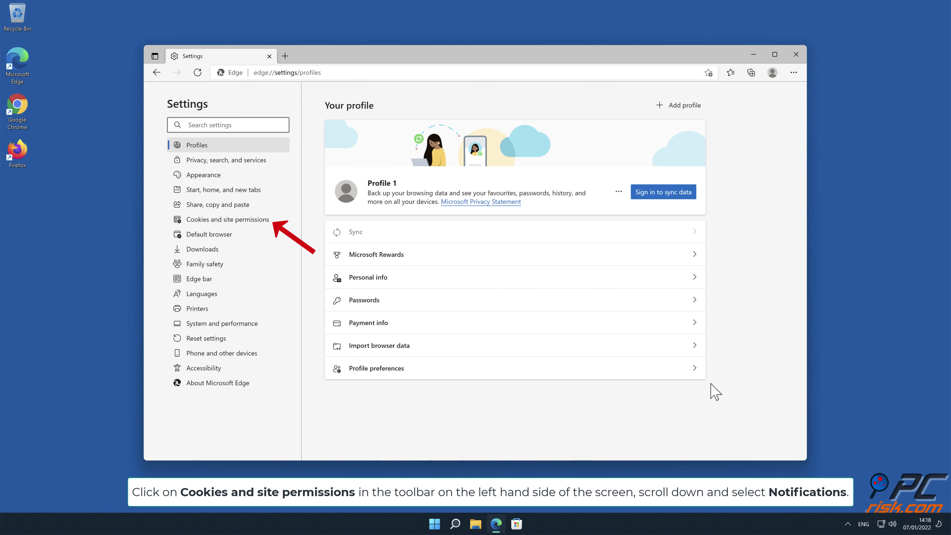
- Go to Edge's Notifications permissions under Cookies and site permissions
click(262, 225)
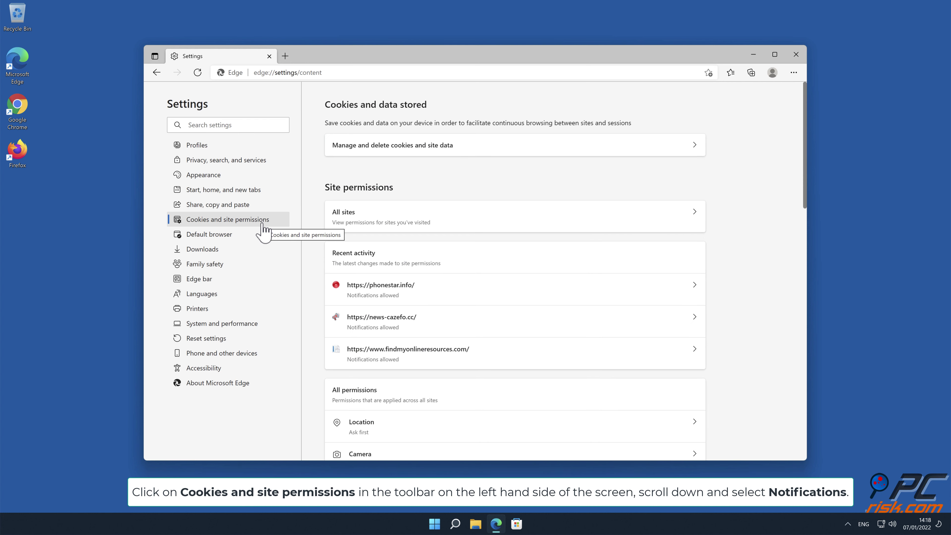
scroll(805, 157, down, 1)
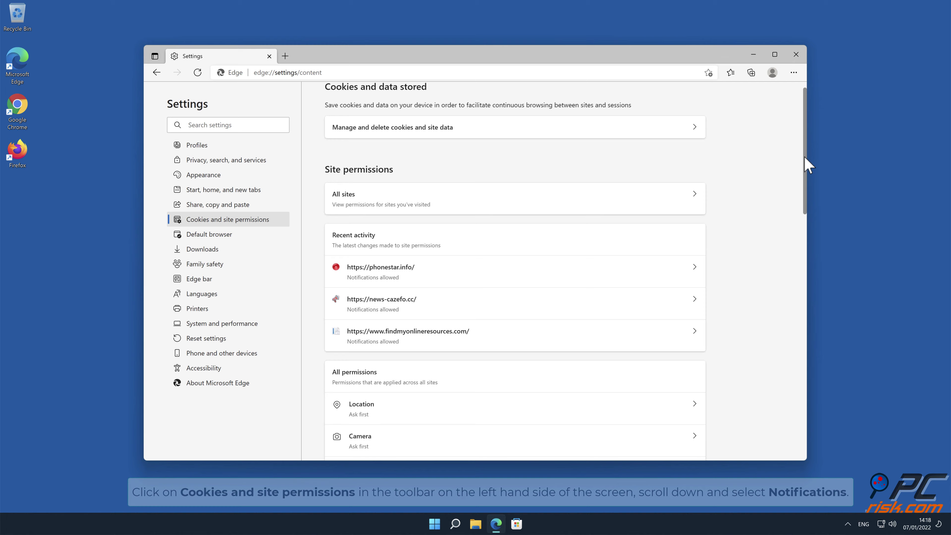
drag(804, 156, 807, 246)
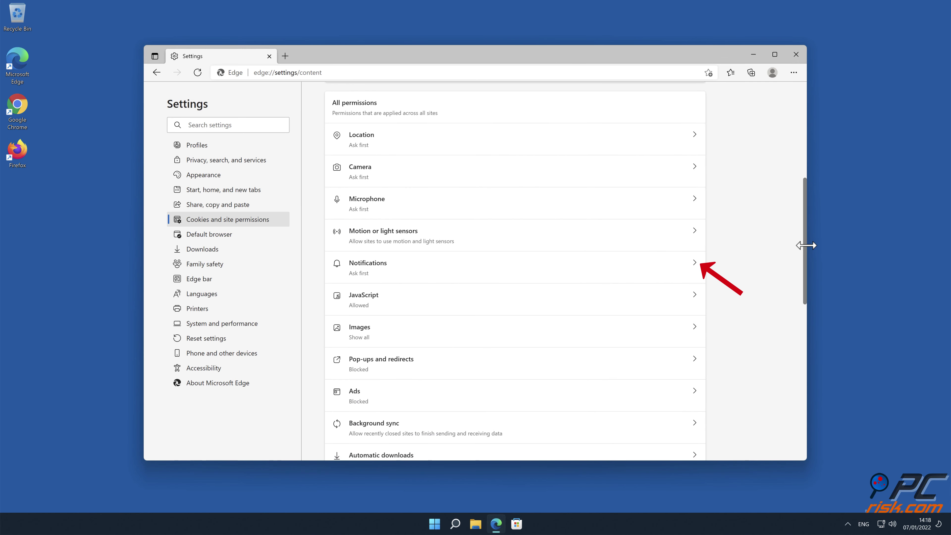
click(695, 269)
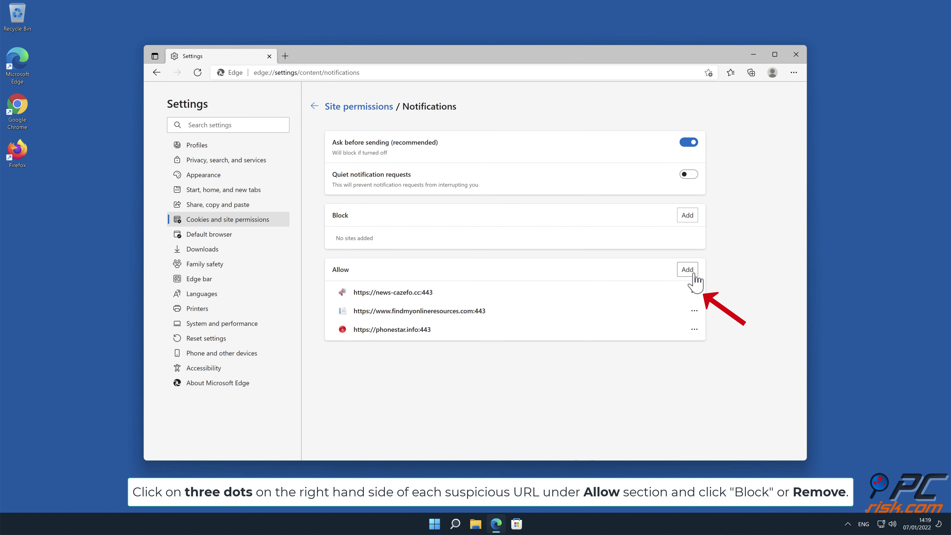
- Remove news-cazefo.cc, findmyonlineresources.com and phonestar.info from allowed notification sites, then close Edge
click(694, 292)
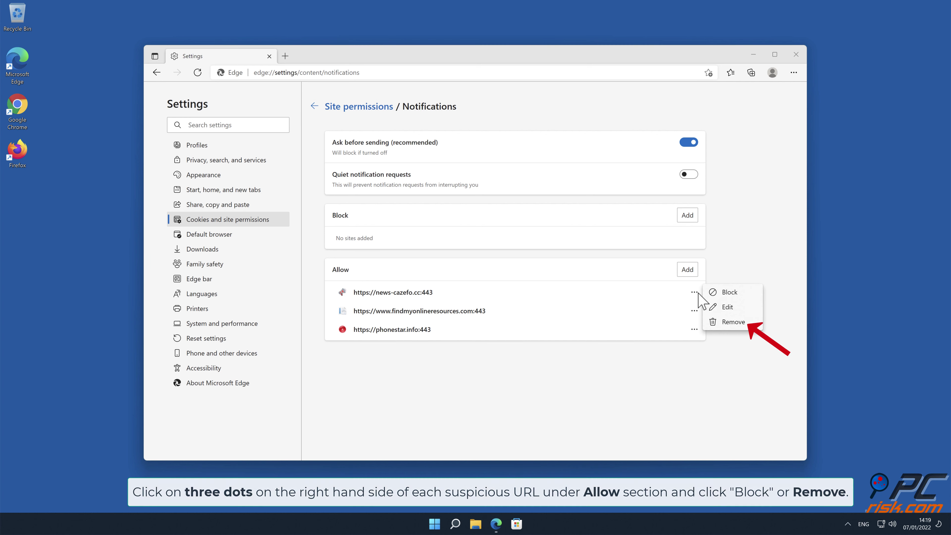
click(734, 323)
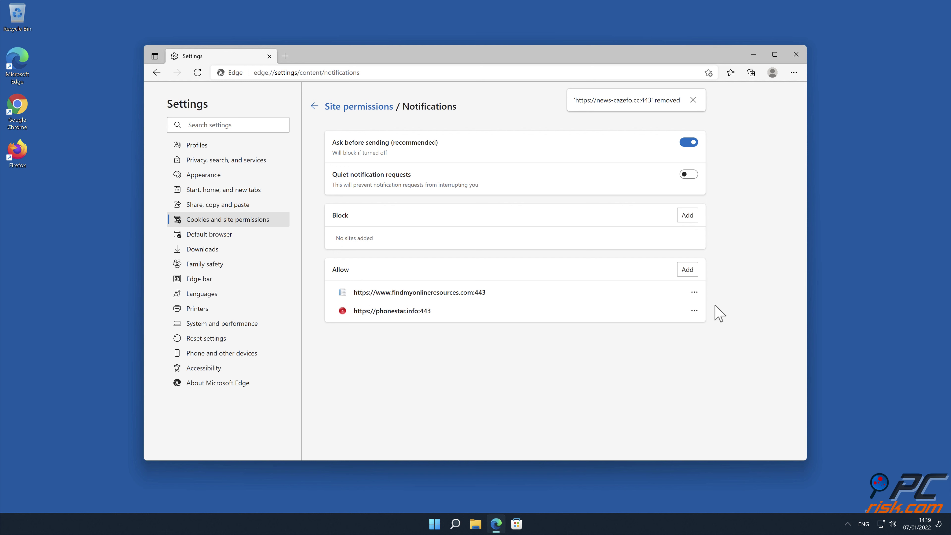
click(695, 293)
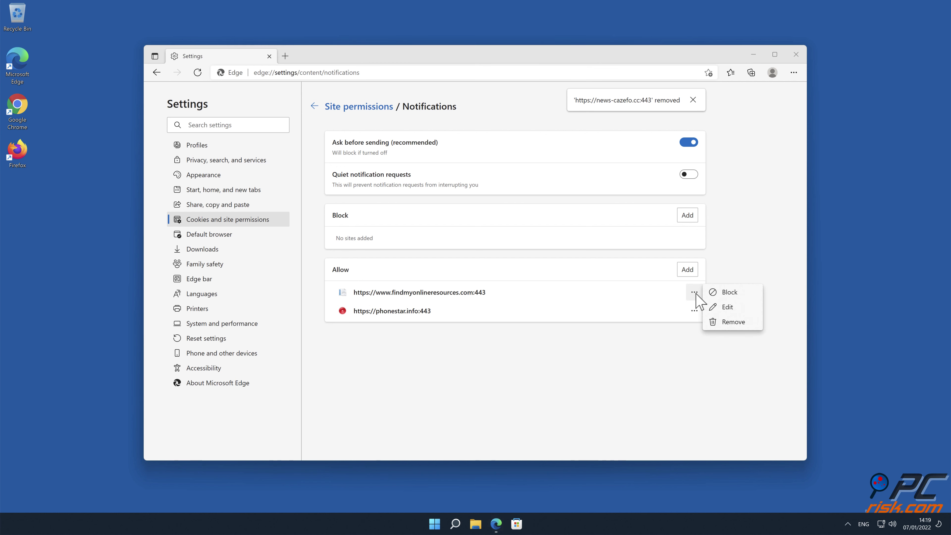
click(734, 324)
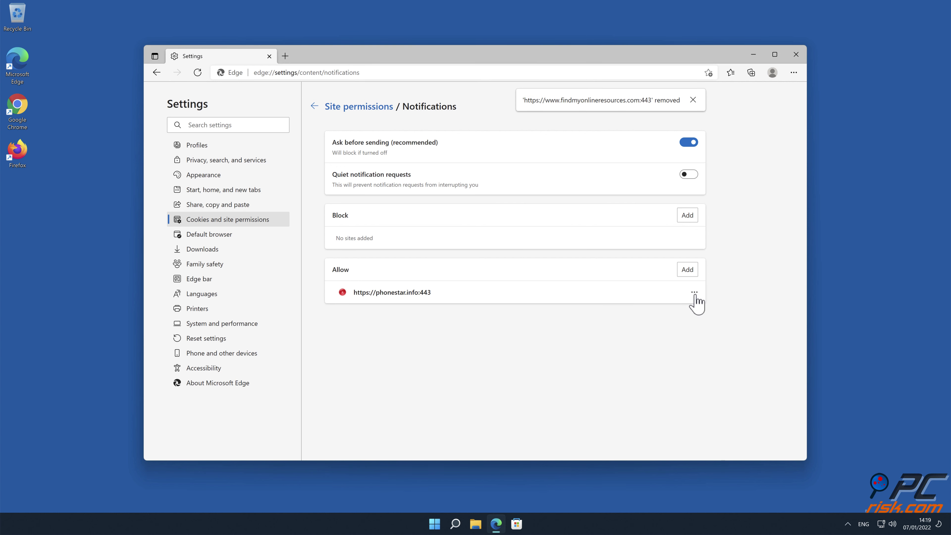
click(695, 293)
click(730, 324)
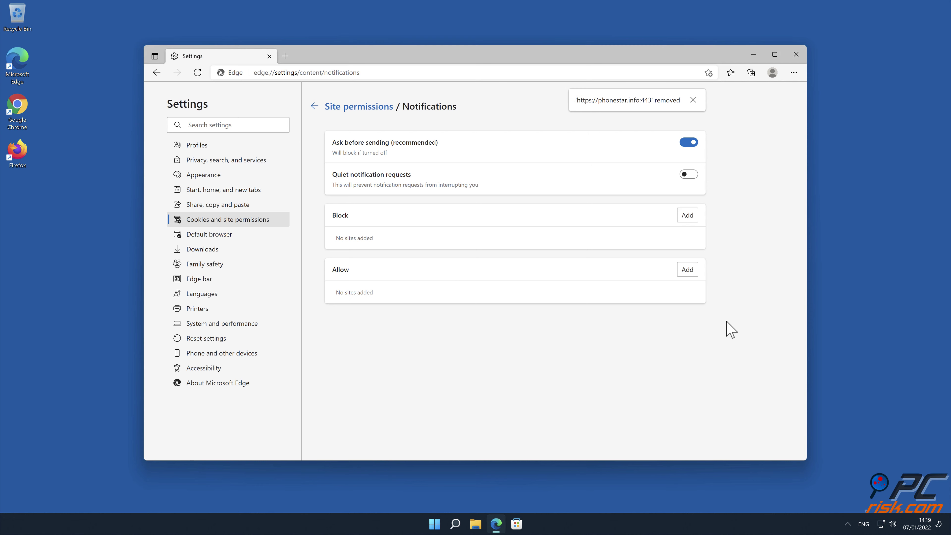
click(797, 55)
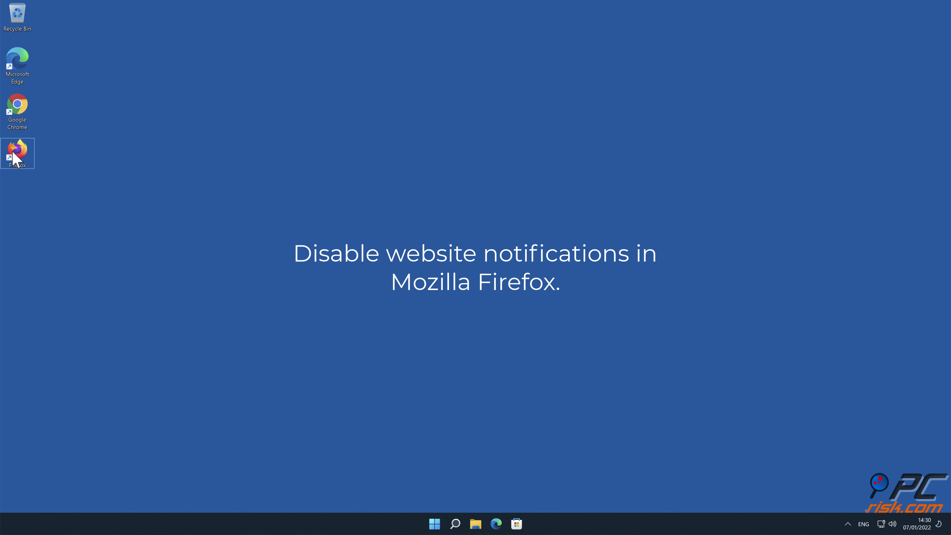
- Launch Firefox and open Settings > Privacy & Security, scrolled down to the Permissions section
double_click(13, 153)
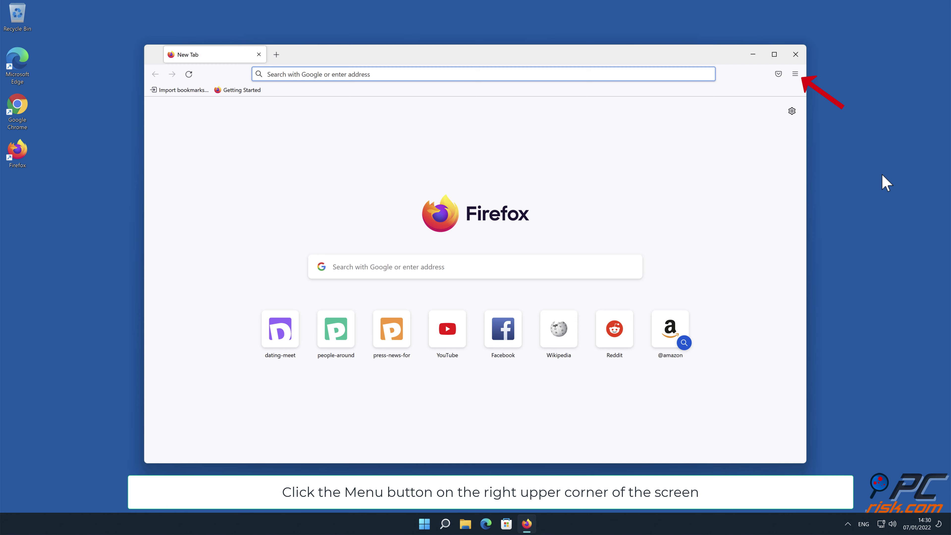
click(795, 74)
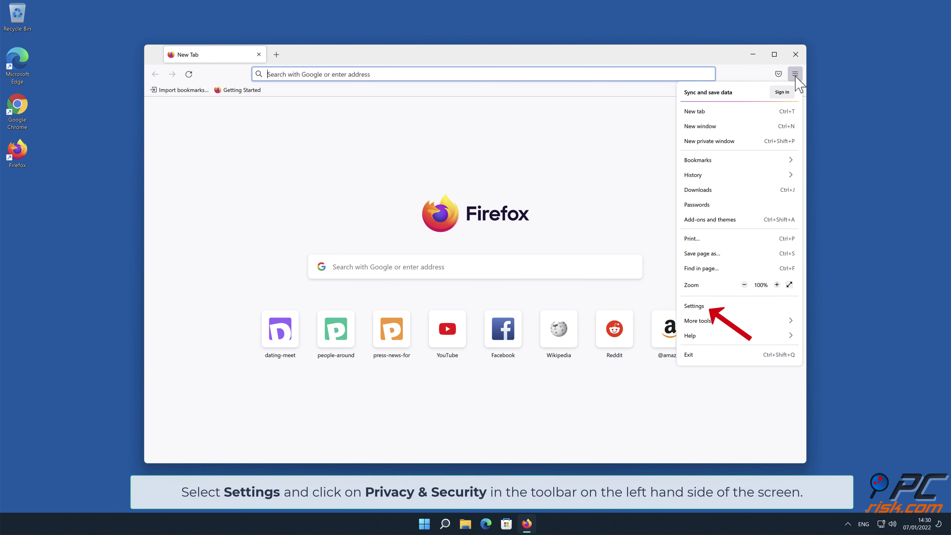
click(744, 306)
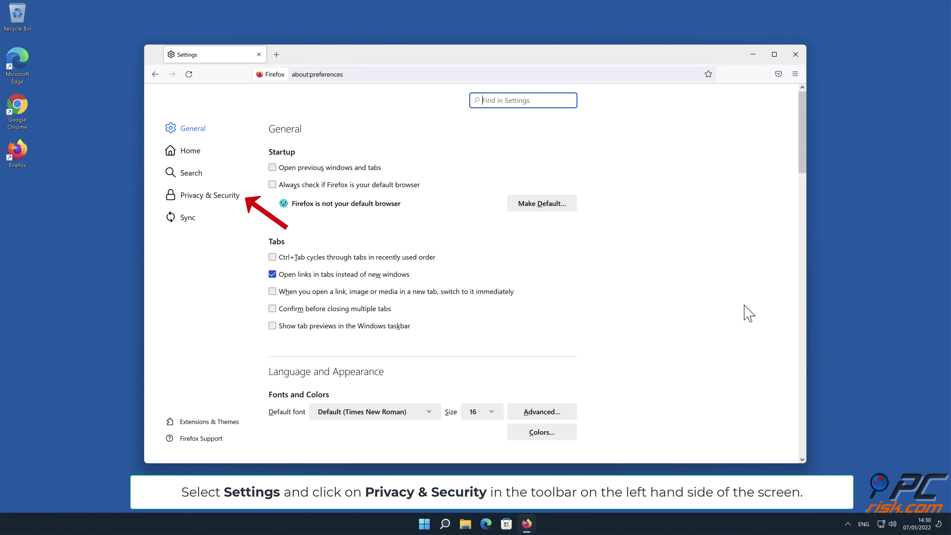
click(226, 196)
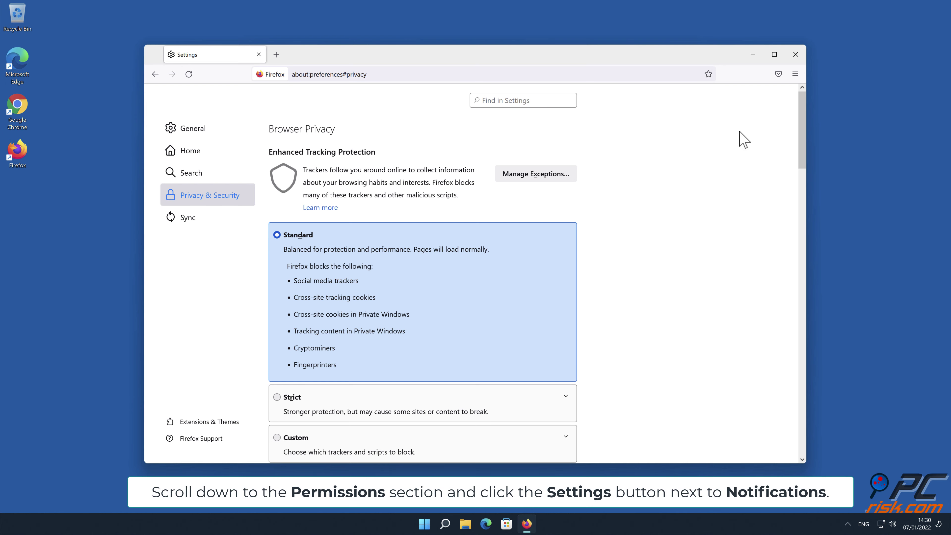
drag(800, 120, 804, 311)
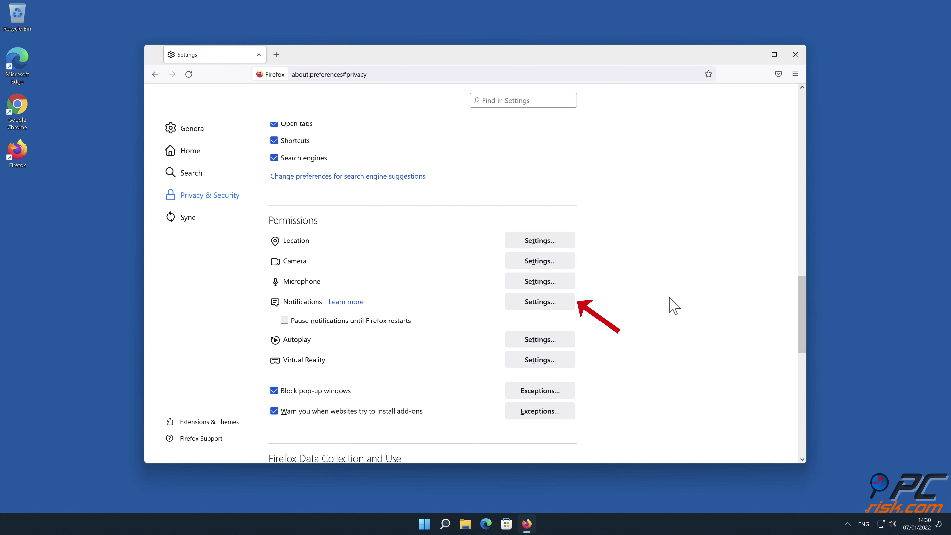
- Set eclto.people-around.me, d.dating-meet.top and xetna.press-news-for.me notifications to Block and save changes
click(565, 304)
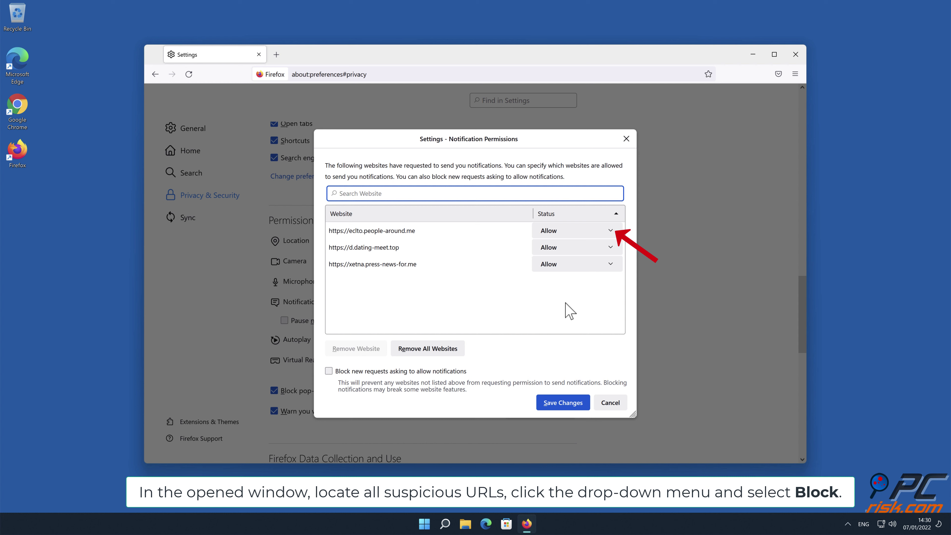
click(611, 231)
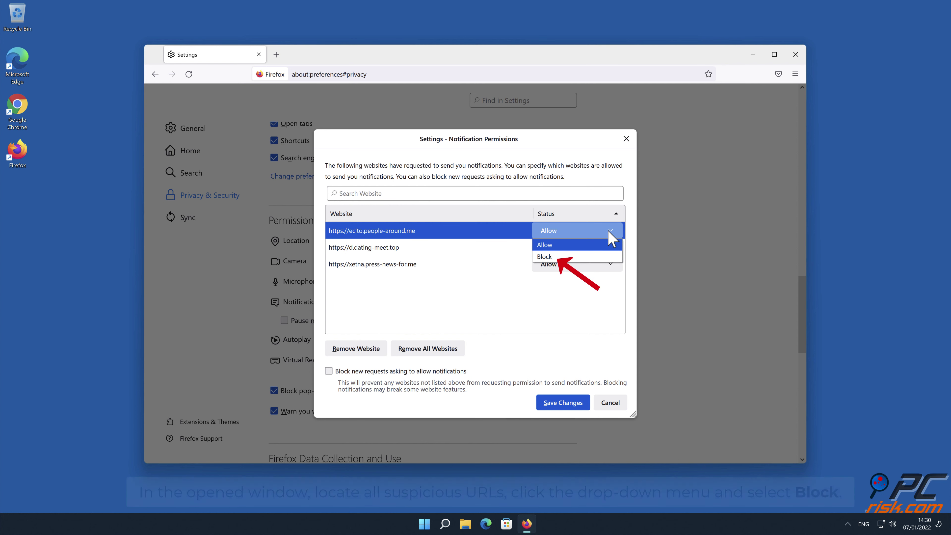
click(593, 257)
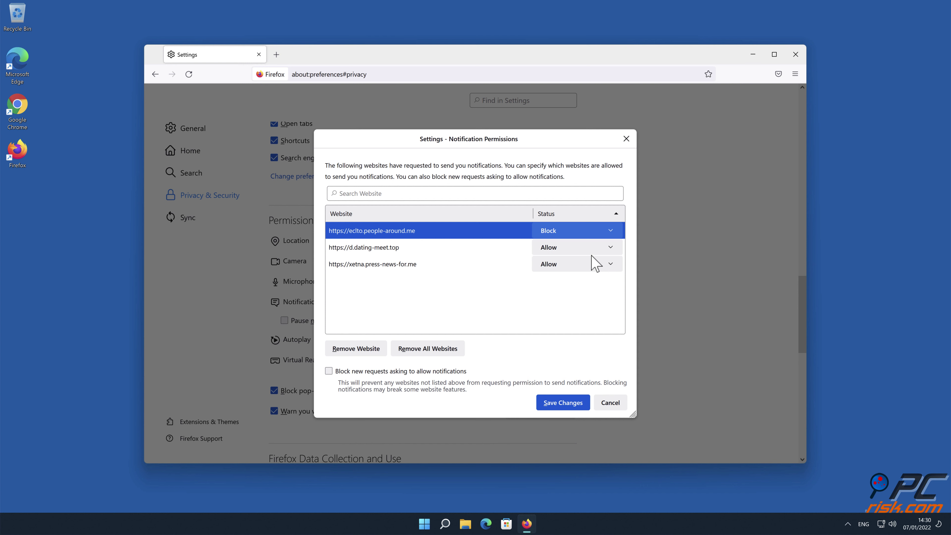
click(609, 245)
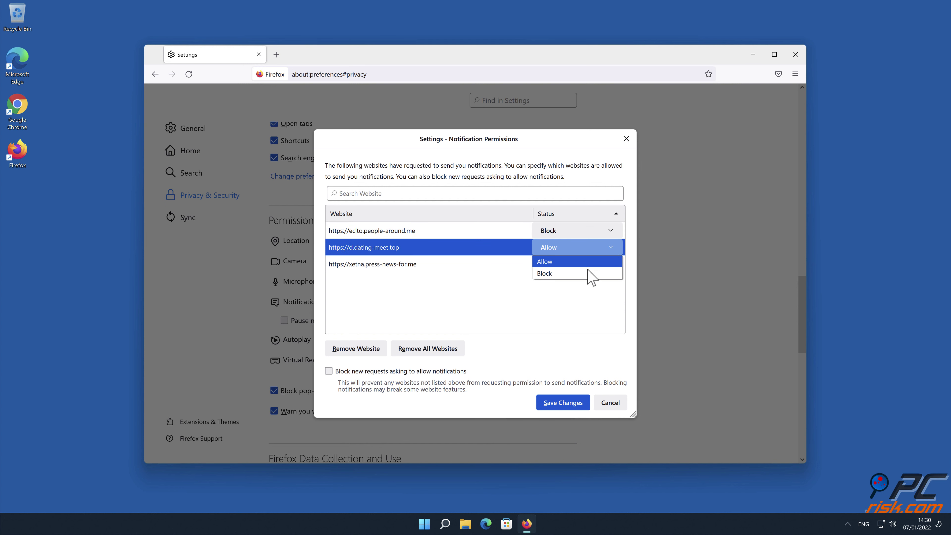
key(Escape)
click(611, 265)
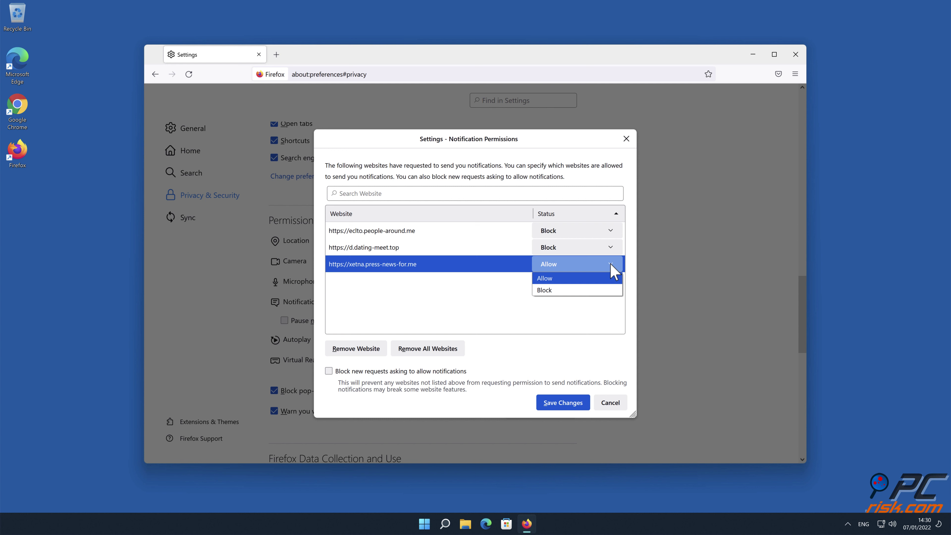
click(599, 290)
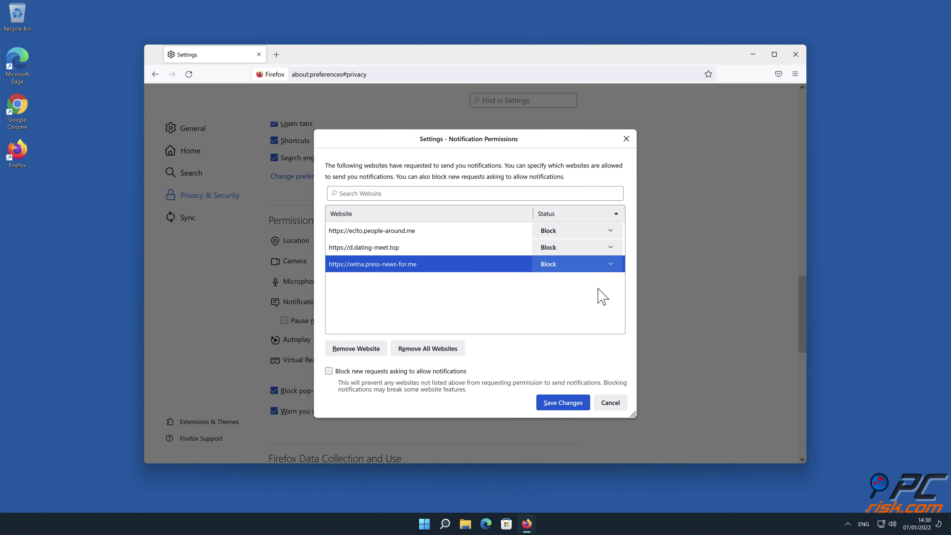
click(570, 404)
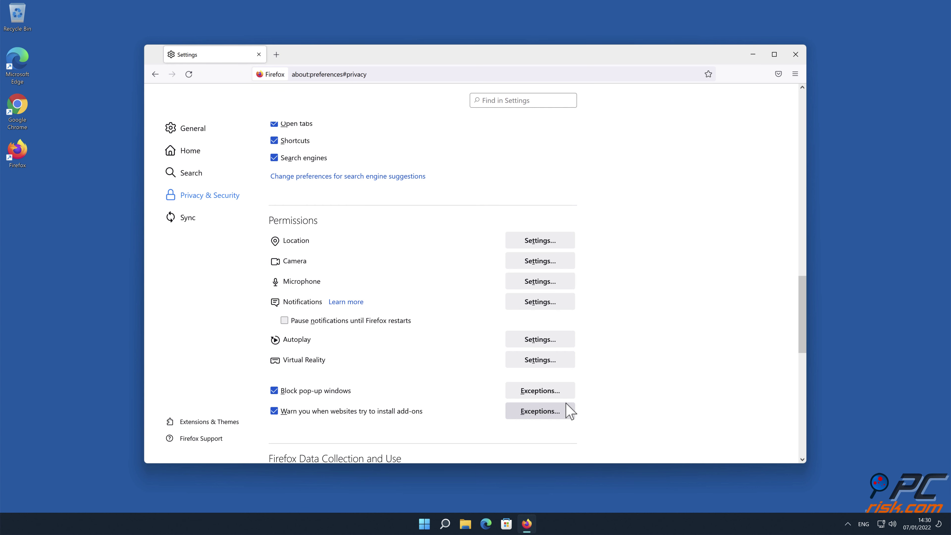
click(796, 54)
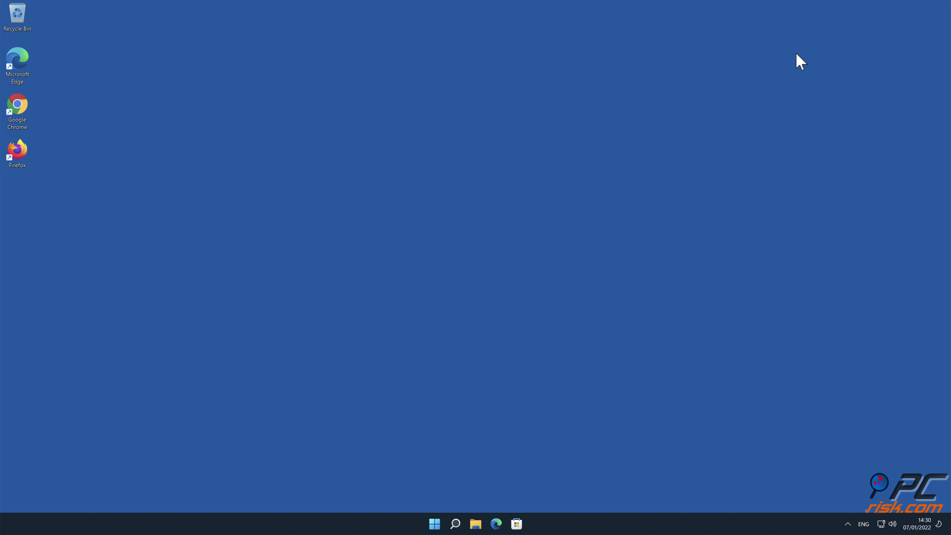